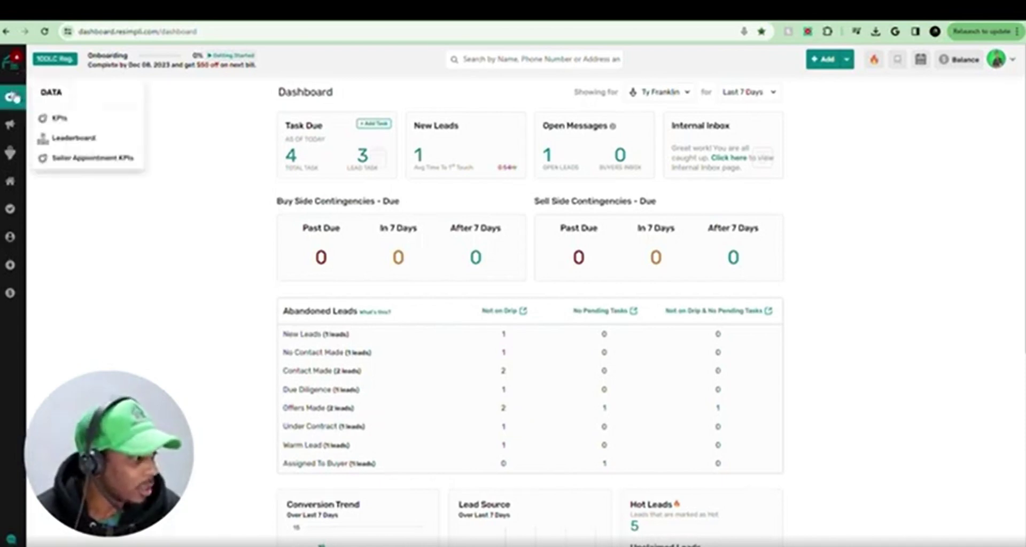
# Open the Marketing > Dialer page to list the calling campaigns
pyautogui.moveTo(16, 122)
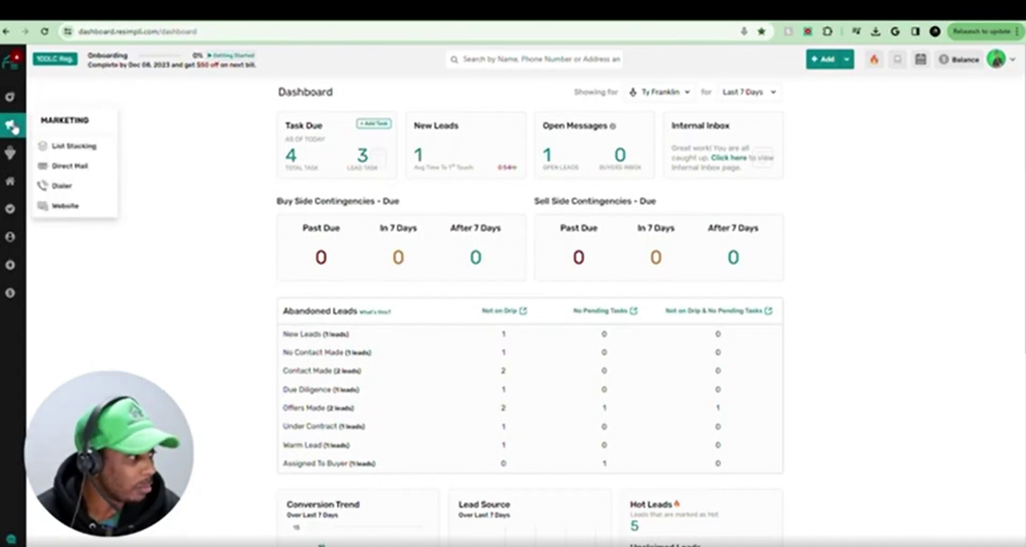
pyautogui.click(92, 186)
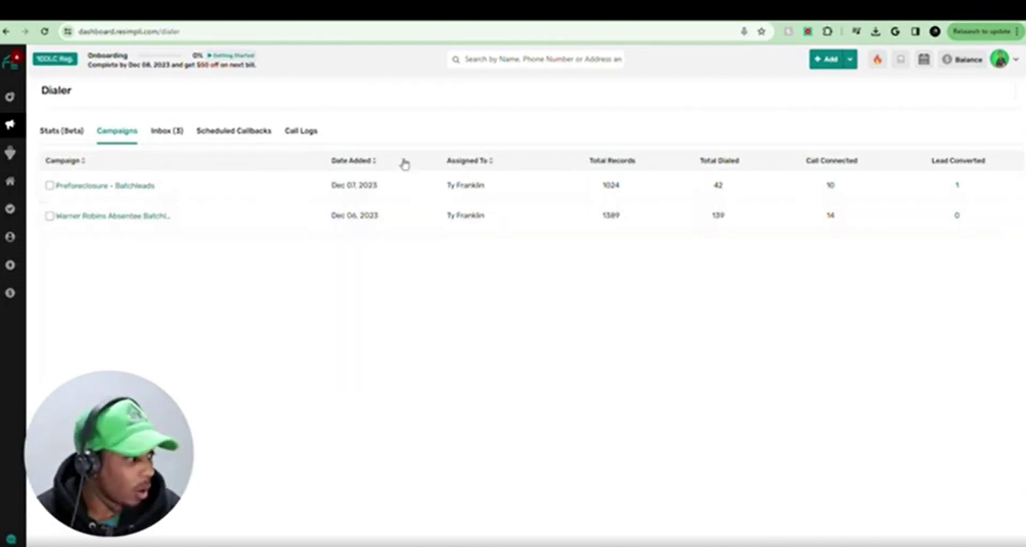
# Open Preforeclosure - Batchleads and compare its Dialed (42) and Not Dialed (982) records
pyautogui.click(121, 186)
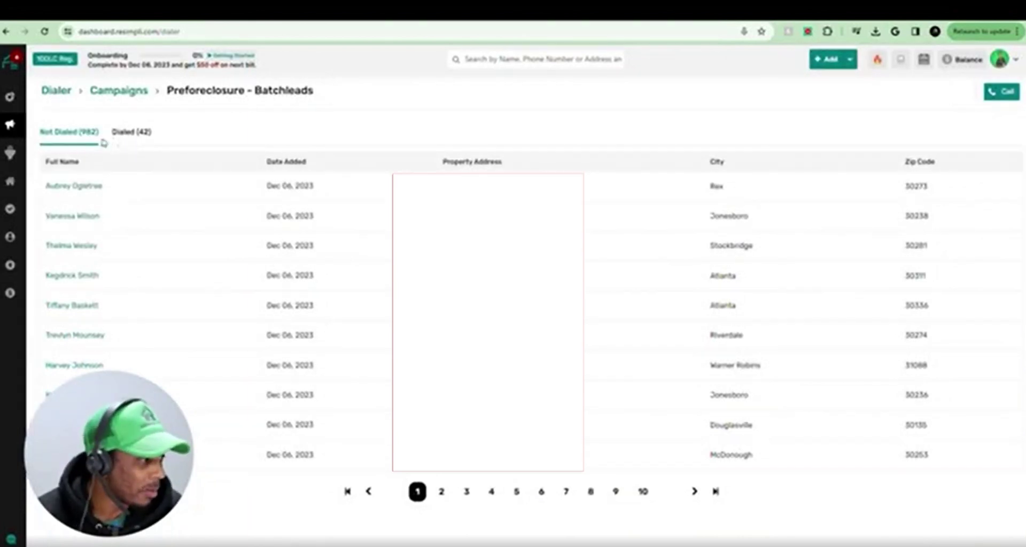
pyautogui.click(133, 133)
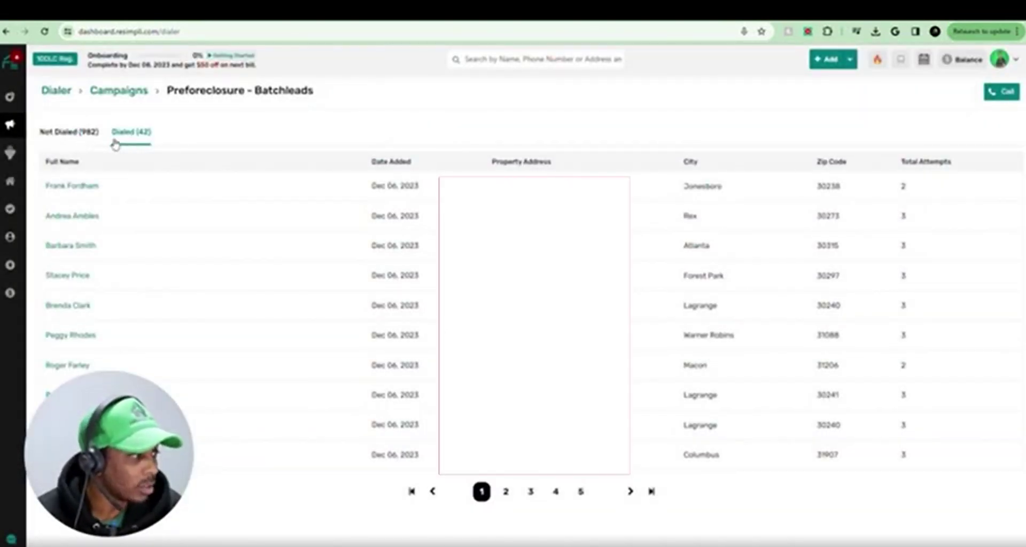
pyautogui.click(72, 132)
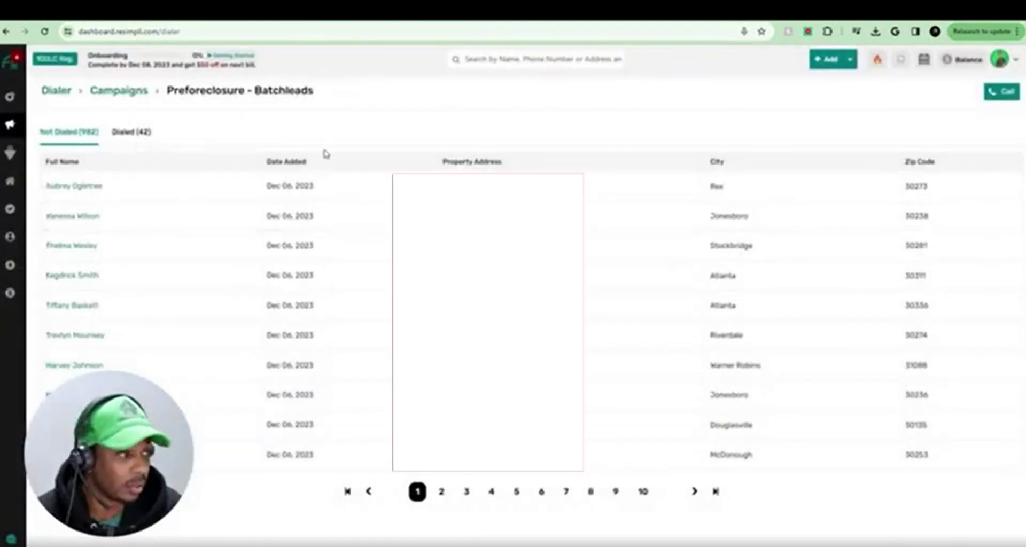
pyautogui.click(133, 132)
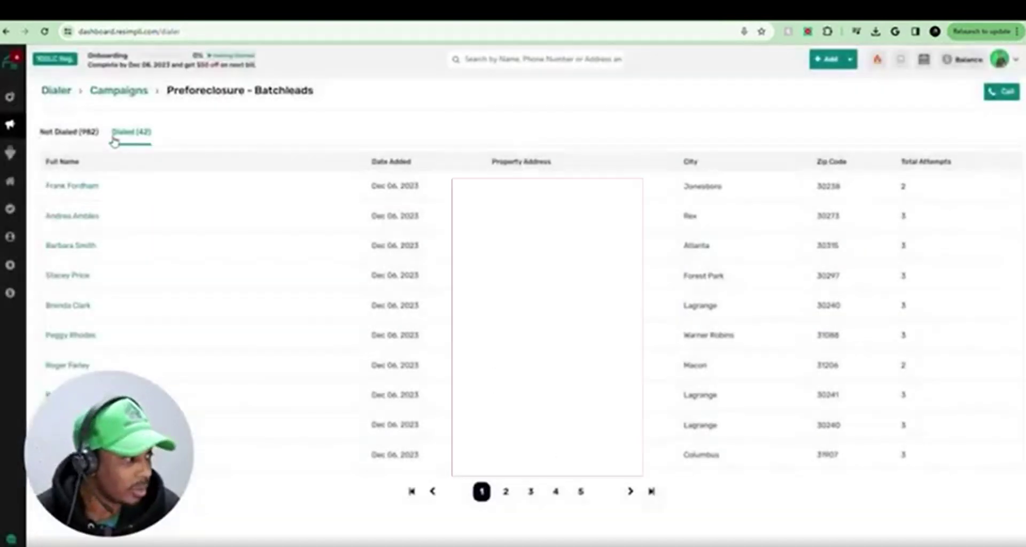
pyautogui.click(63, 138)
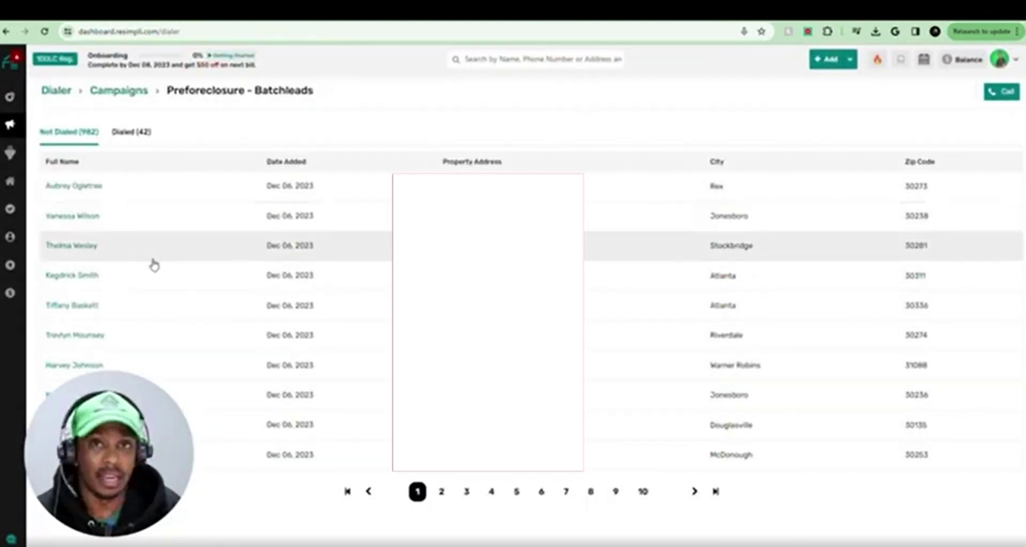
# Start the cold calling setup, keeping Basic Script, No answer voicemail and 20 Sec abandon
pyautogui.click(1001, 96)
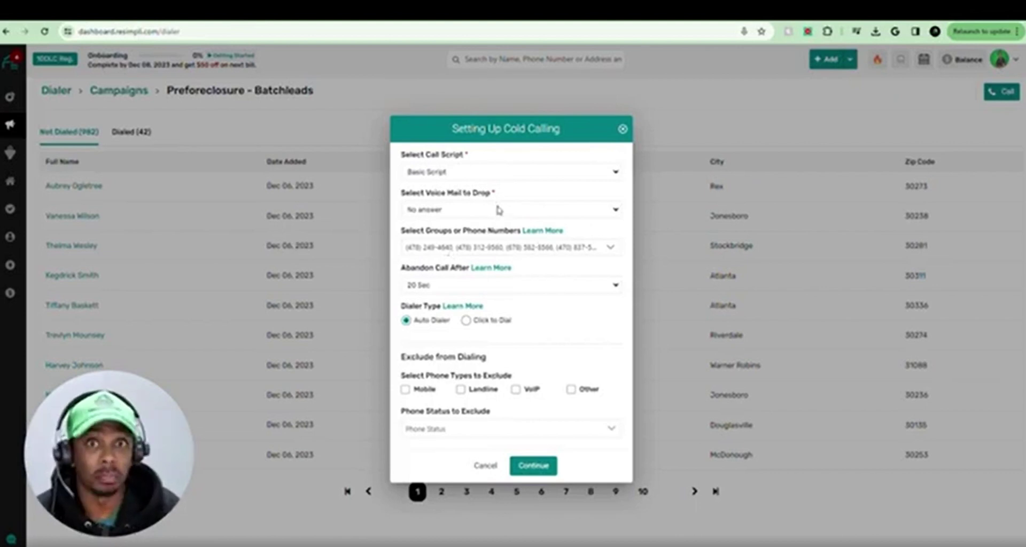
pyautogui.click(490, 172)
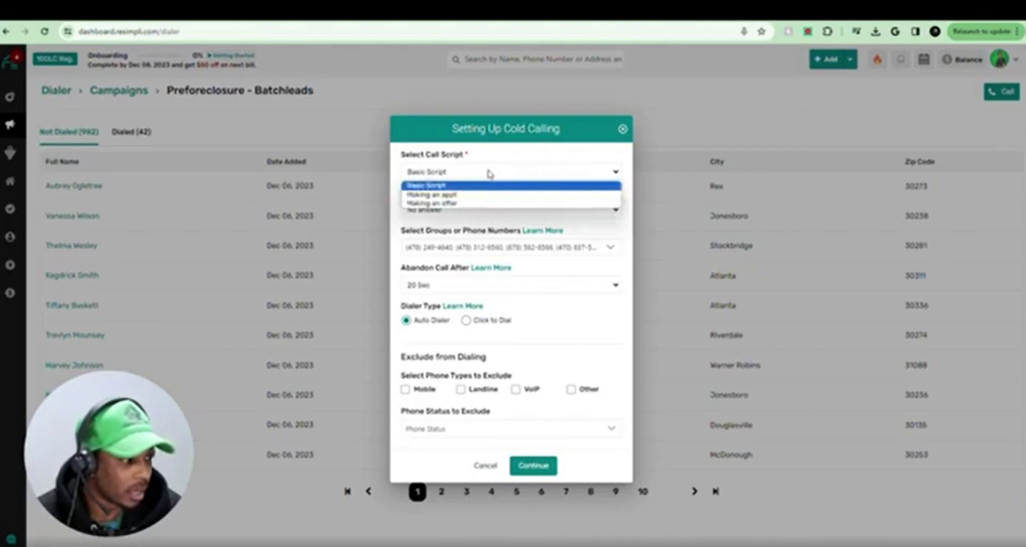
pyautogui.click(463, 186)
pyautogui.click(481, 210)
pyautogui.click(460, 210)
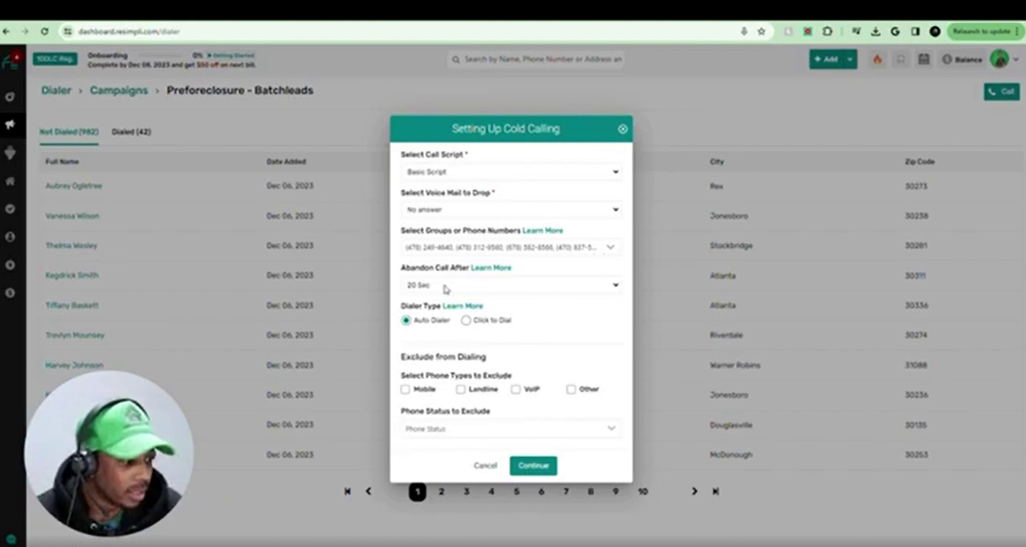
pyautogui.click(516, 287)
pyautogui.click(521, 283)
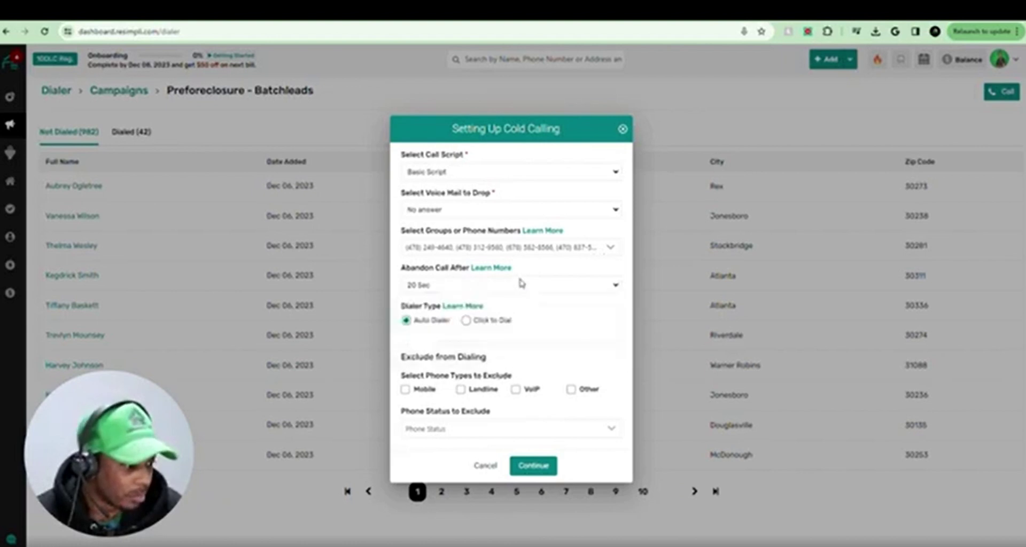
# Exclude DNC, Disconnected, Fax, Busy and Wrong Number phone statuses from dialing
pyautogui.click(615, 431)
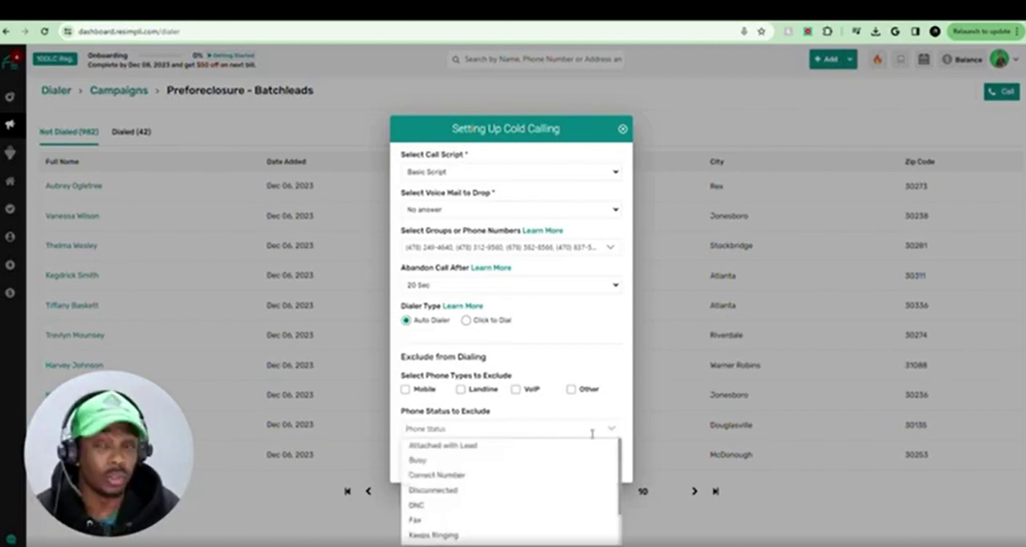
pyautogui.click(472, 508)
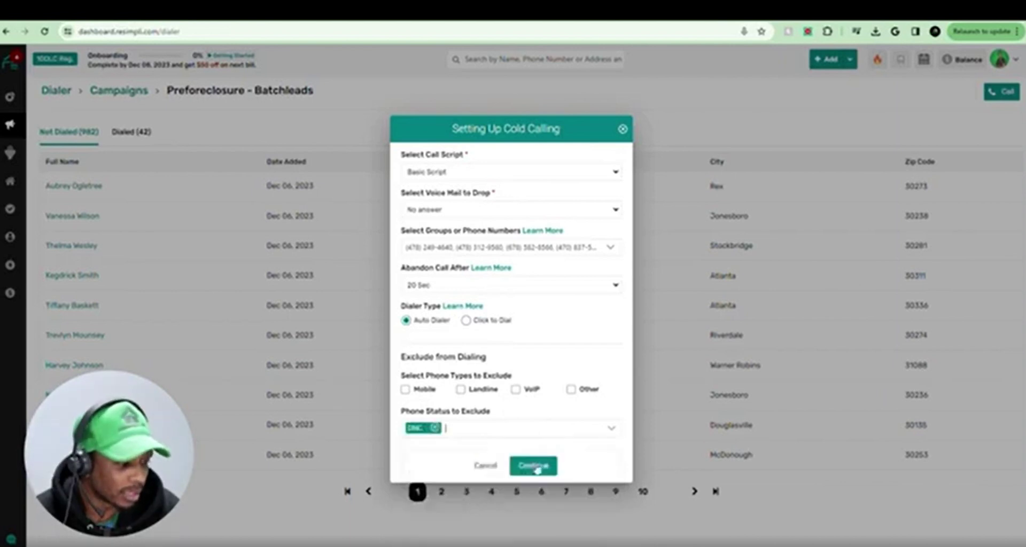
pyautogui.click(614, 430)
pyautogui.click(440, 490)
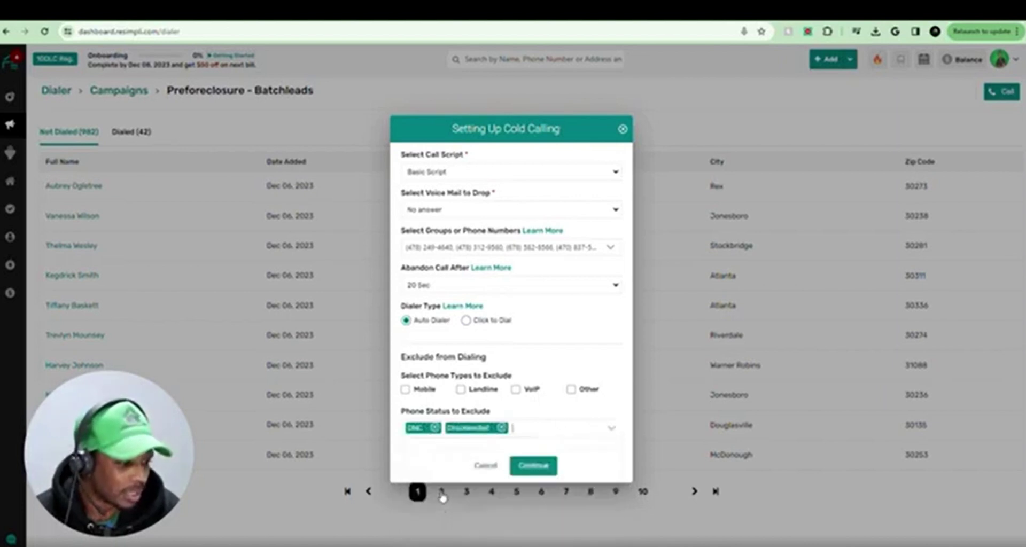
pyautogui.click(611, 428)
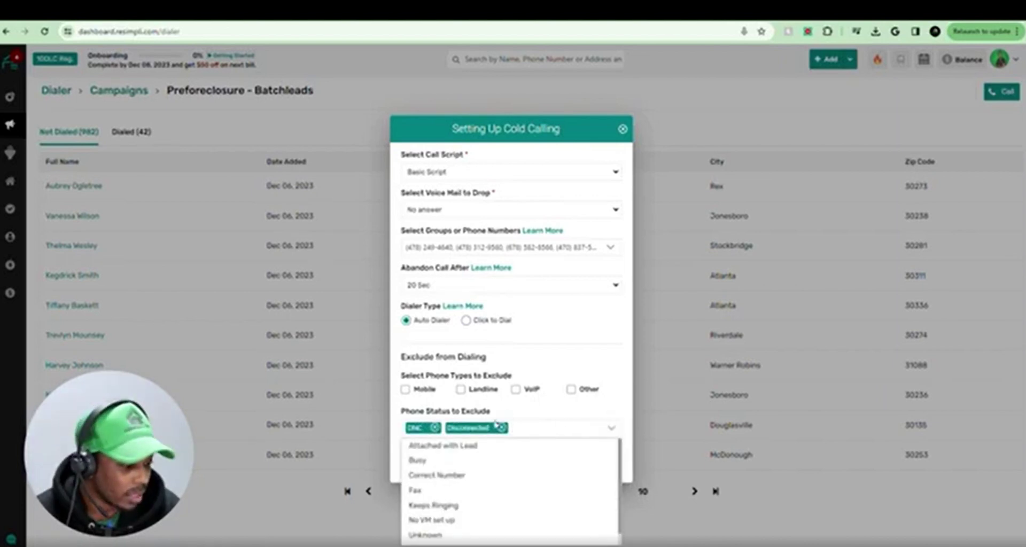
pyautogui.click(451, 492)
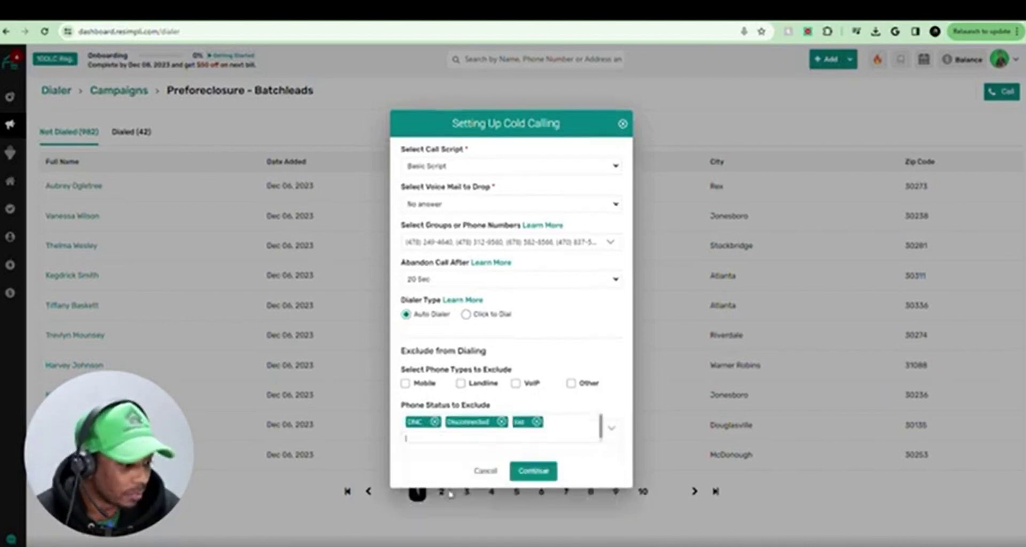
pyautogui.click(609, 431)
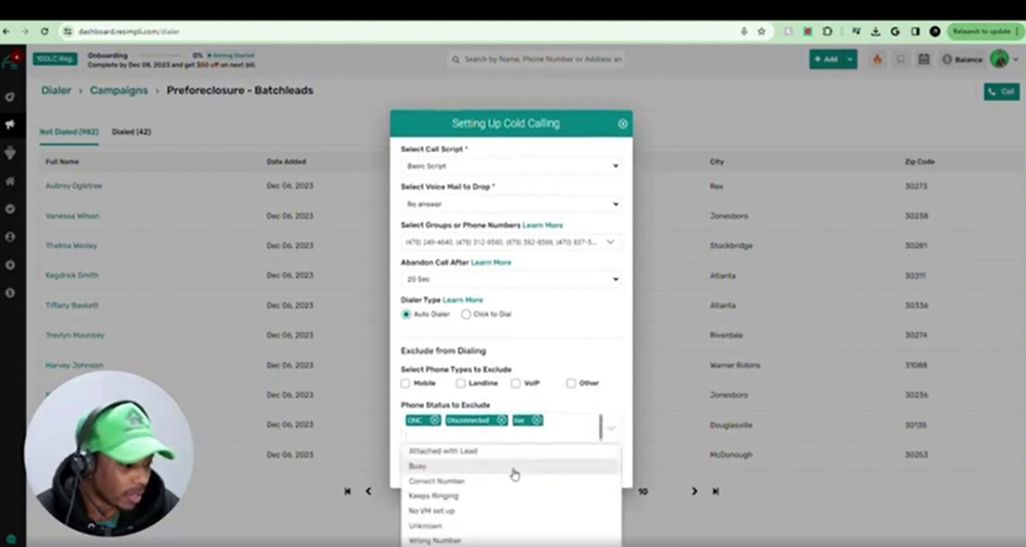
pyautogui.click(514, 532)
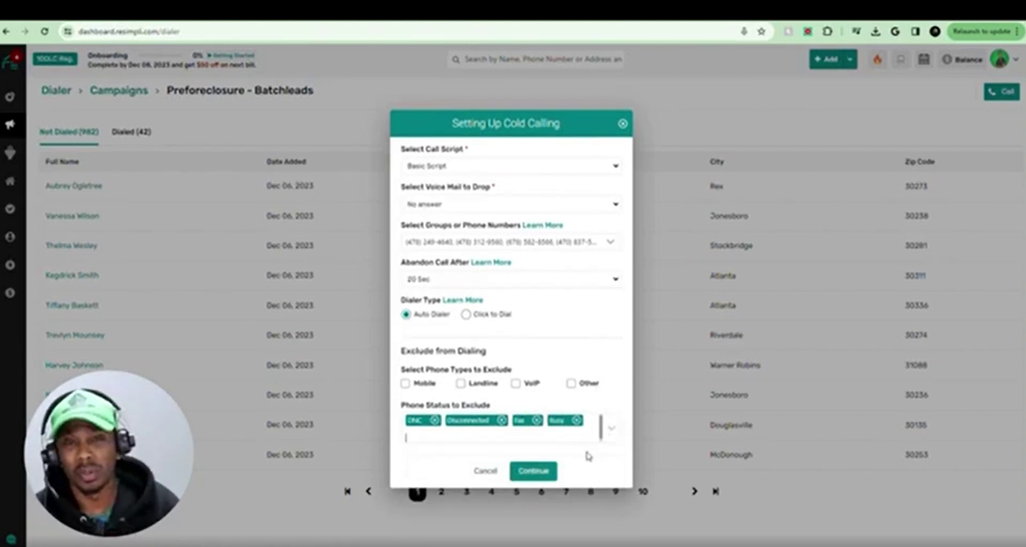
pyautogui.click(611, 429)
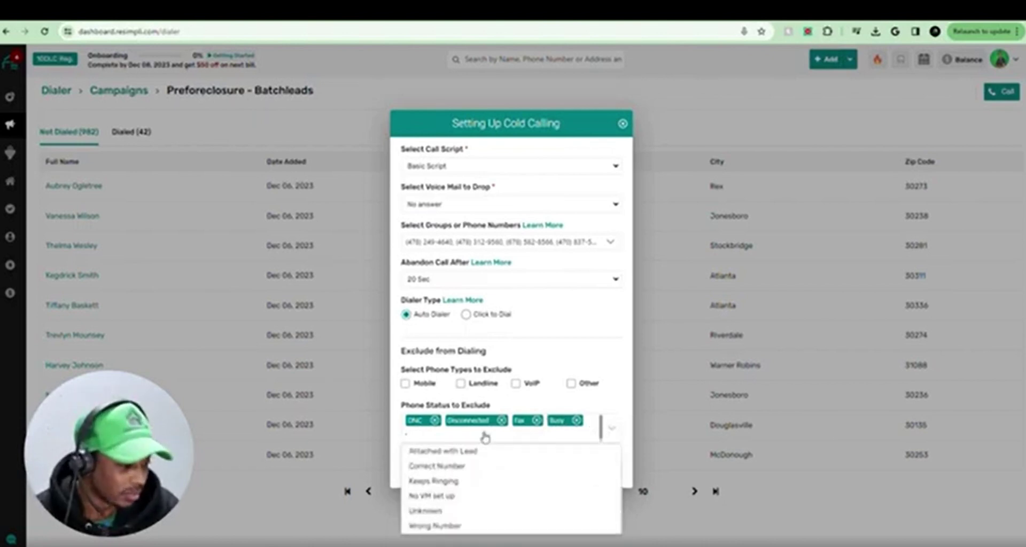
pyautogui.click(455, 524)
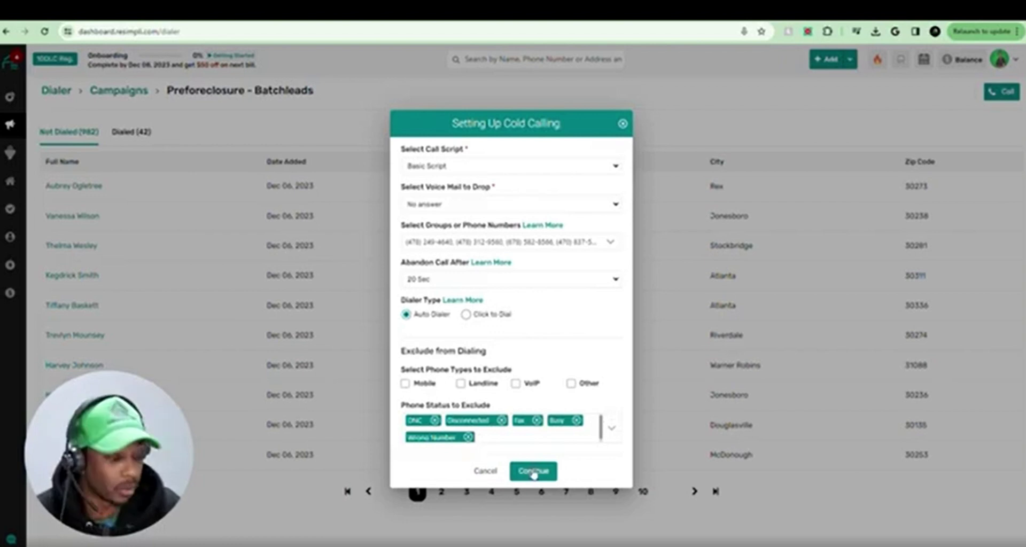
# Continue from the cold calling setup to launch the auto-dialer session
pyautogui.click(533, 472)
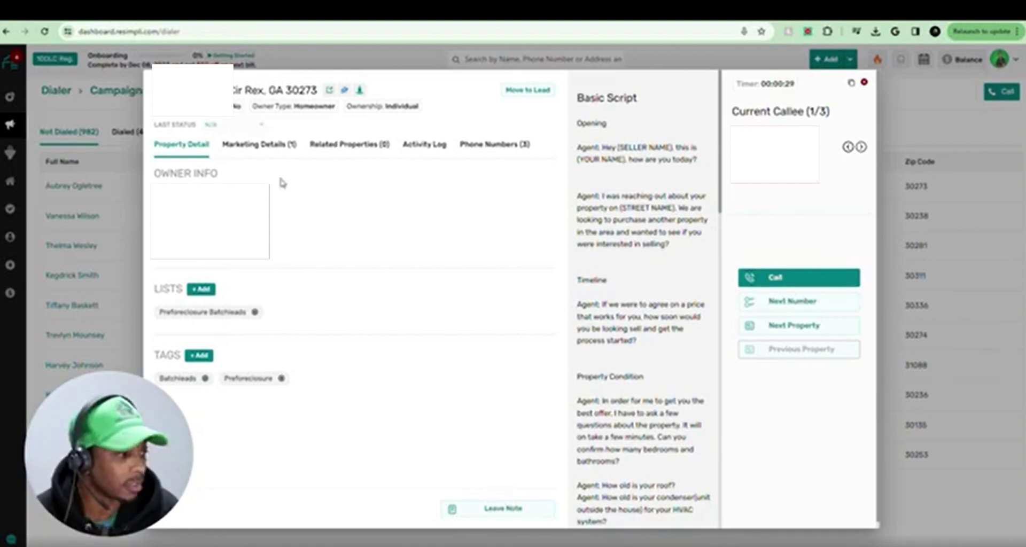
pyautogui.click(271, 145)
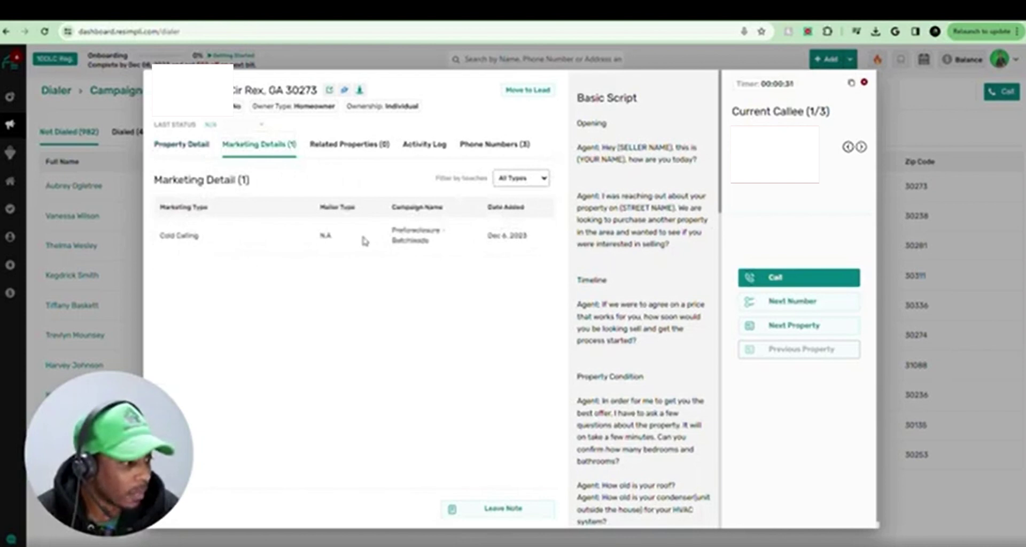
pyautogui.click(343, 145)
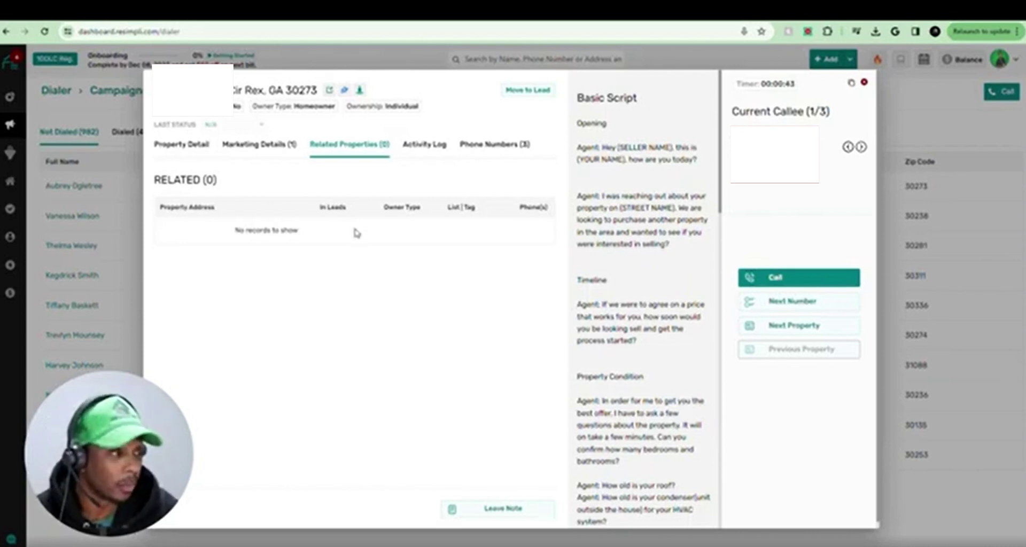
pyautogui.click(434, 152)
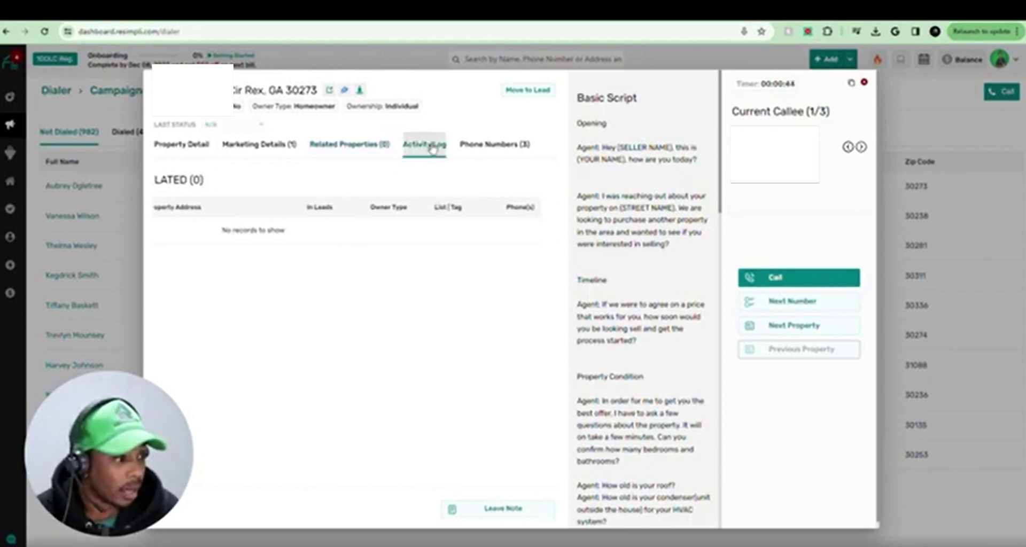
pyautogui.click(489, 151)
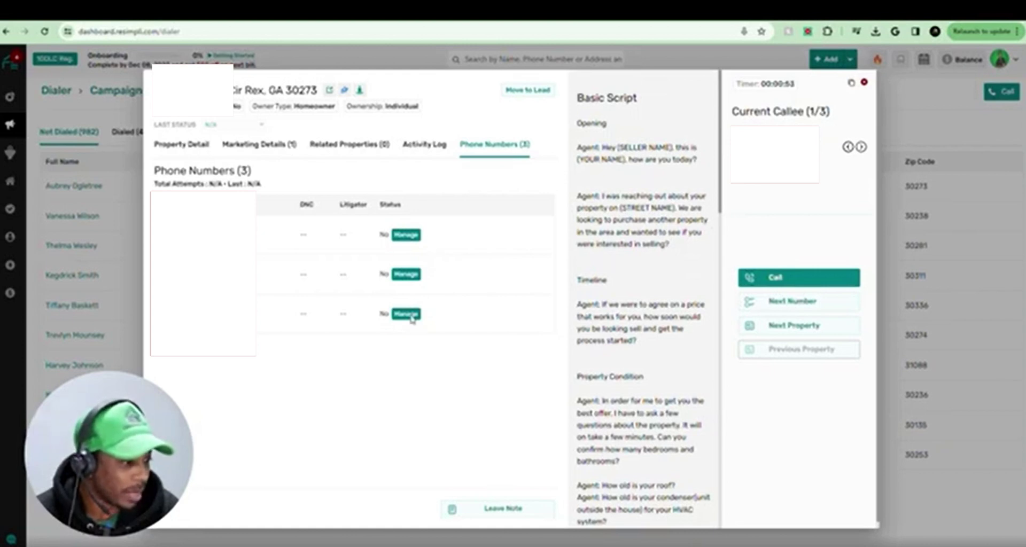
pyautogui.click(408, 236)
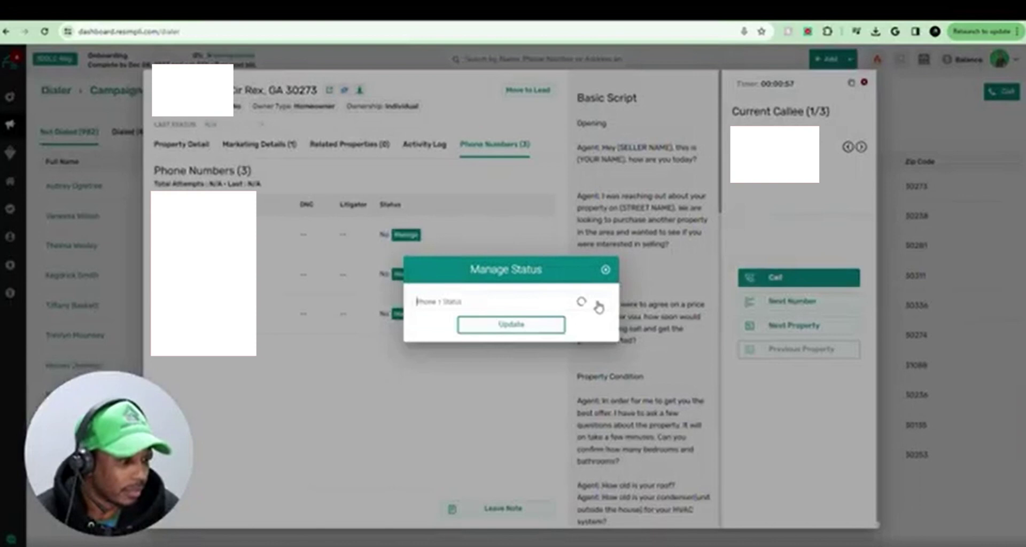
pyautogui.click(599, 304)
pyautogui.click(605, 270)
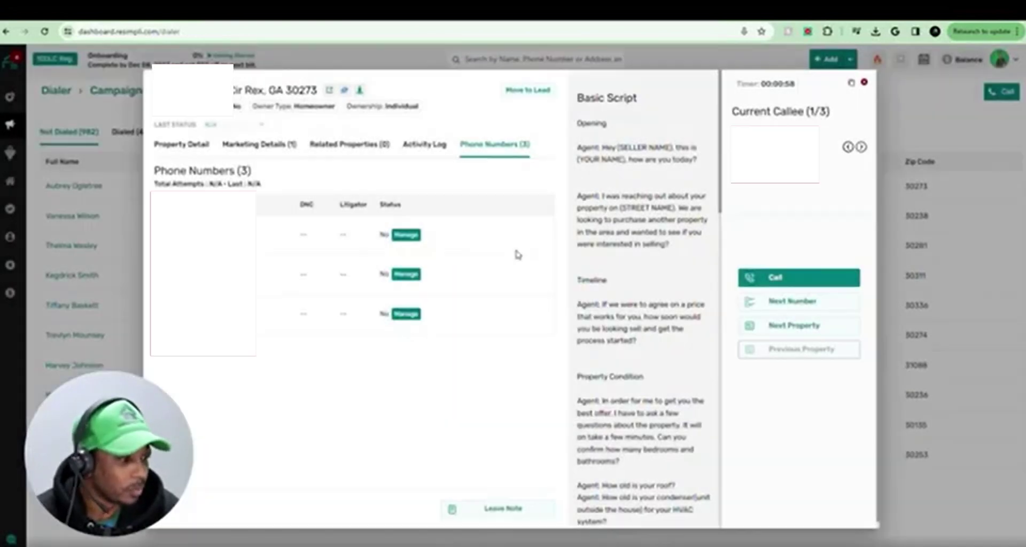
pyautogui.click(172, 151)
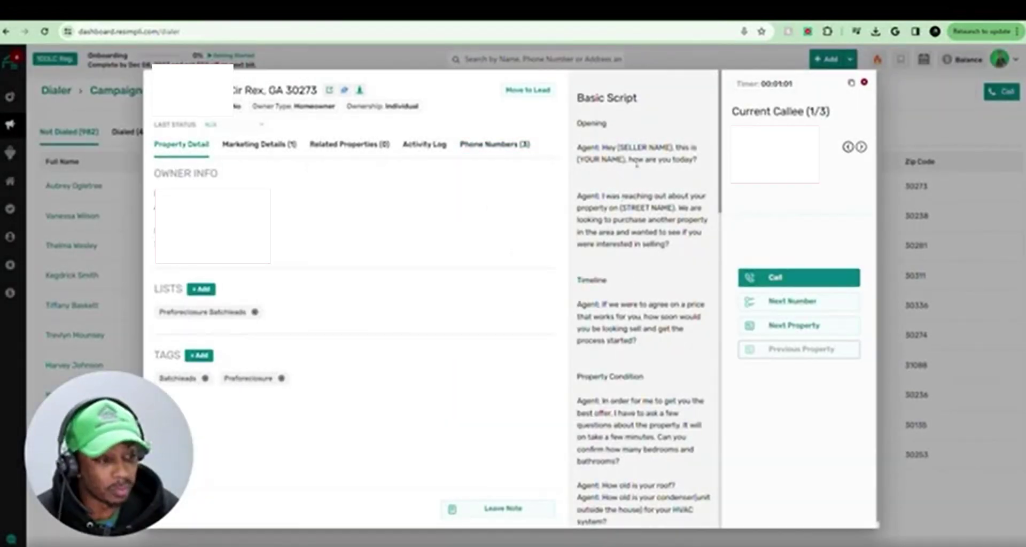
pyautogui.scroll(-5, 615, 321)
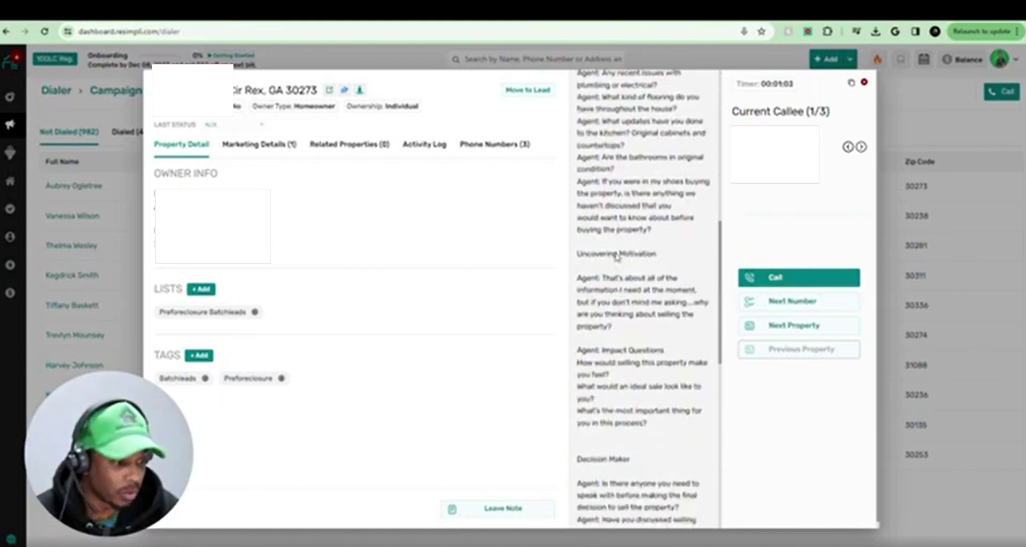
pyautogui.scroll(6, 614, 259)
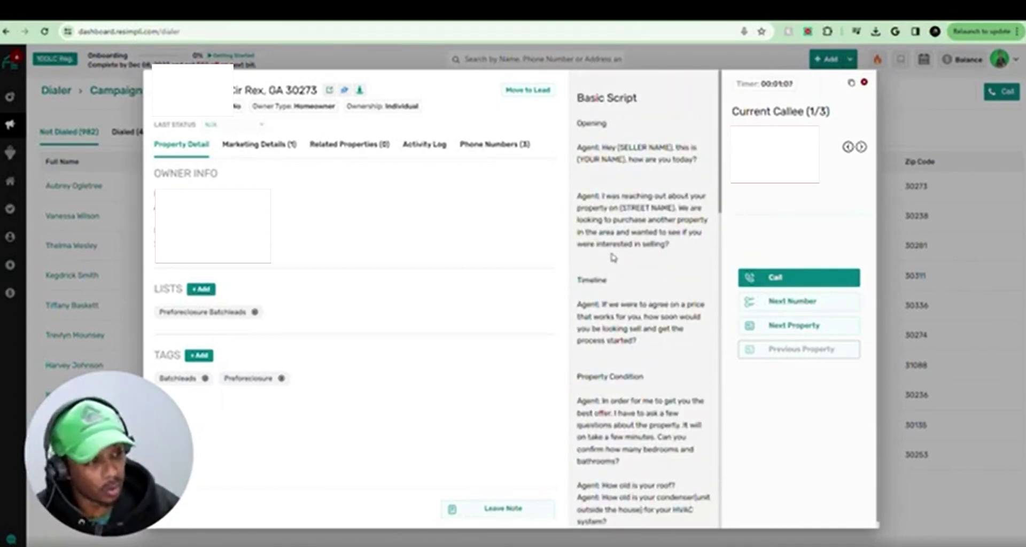
pyautogui.scroll(-10, 614, 257)
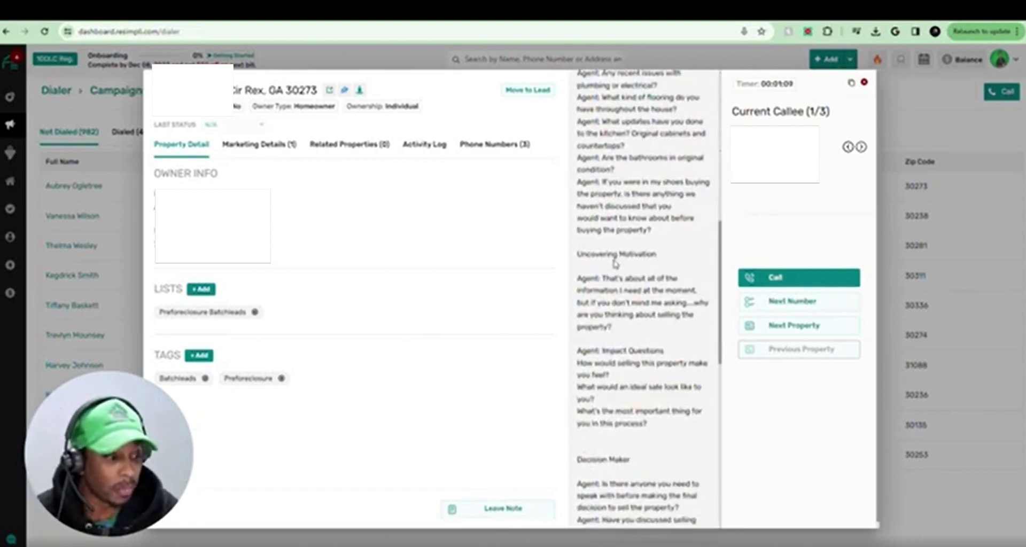
pyautogui.scroll(10, 615, 262)
pyautogui.scroll(-4, 621, 240)
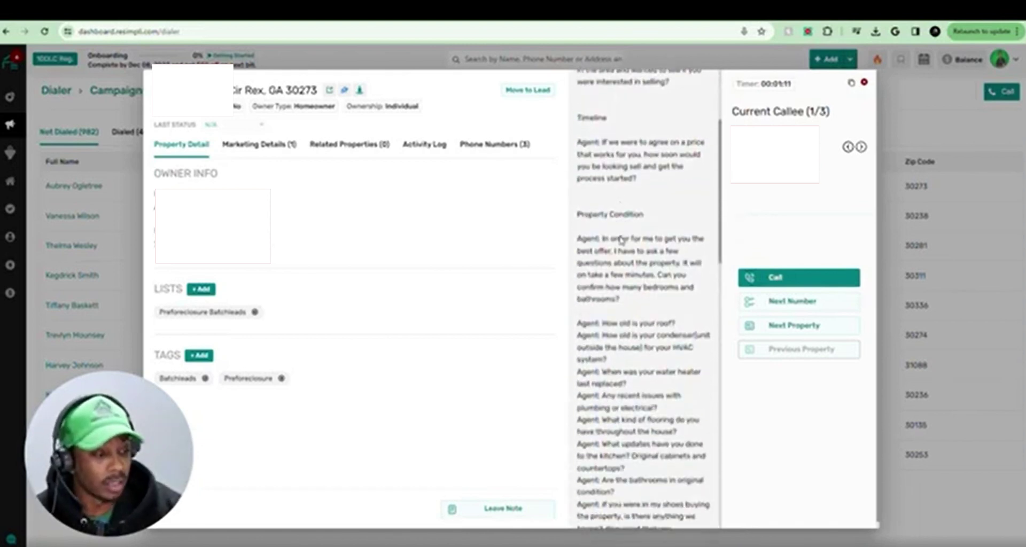
pyautogui.scroll(-8, 620, 240)
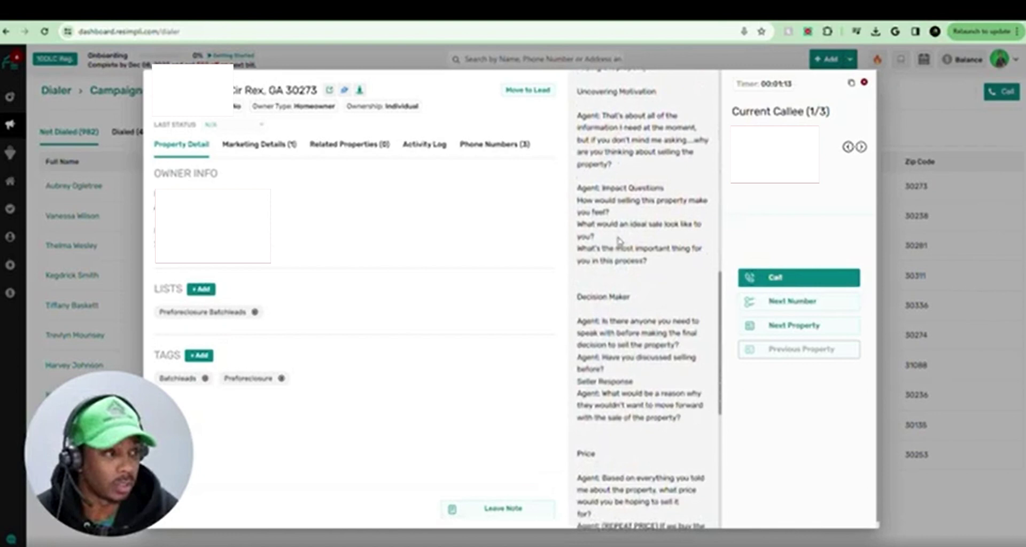
pyautogui.scroll(-8, 619, 241)
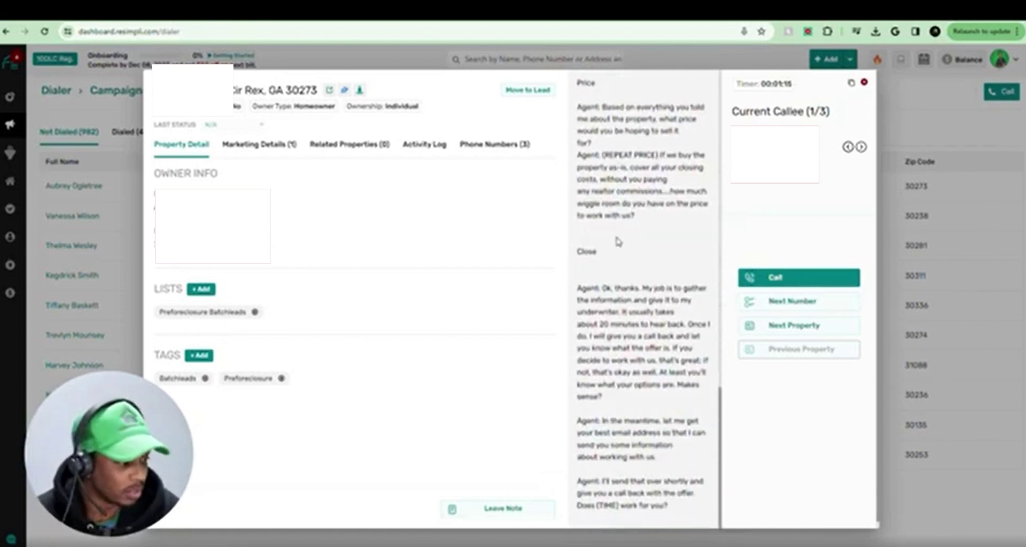
pyautogui.scroll(10, 619, 241)
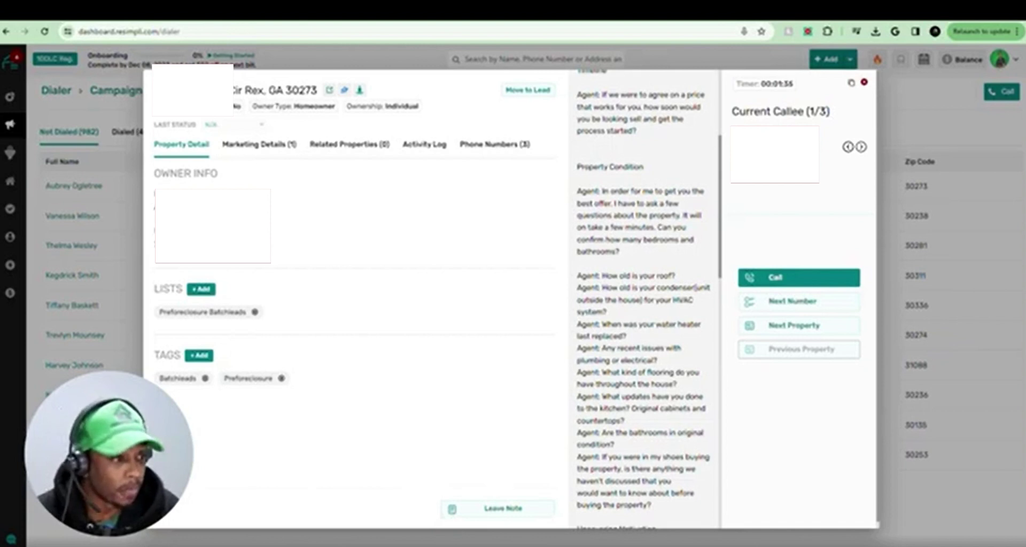
# View the first property's phone numbers as the call ends with Kept Ringing
pyautogui.click(486, 145)
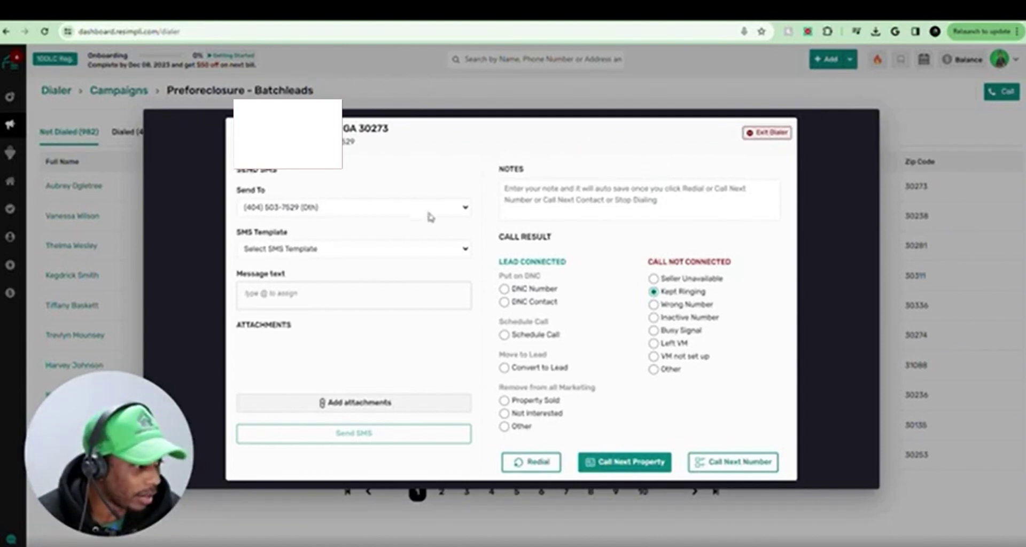
# Leave the SMS template unselected and start a note for this call
pyautogui.click(393, 251)
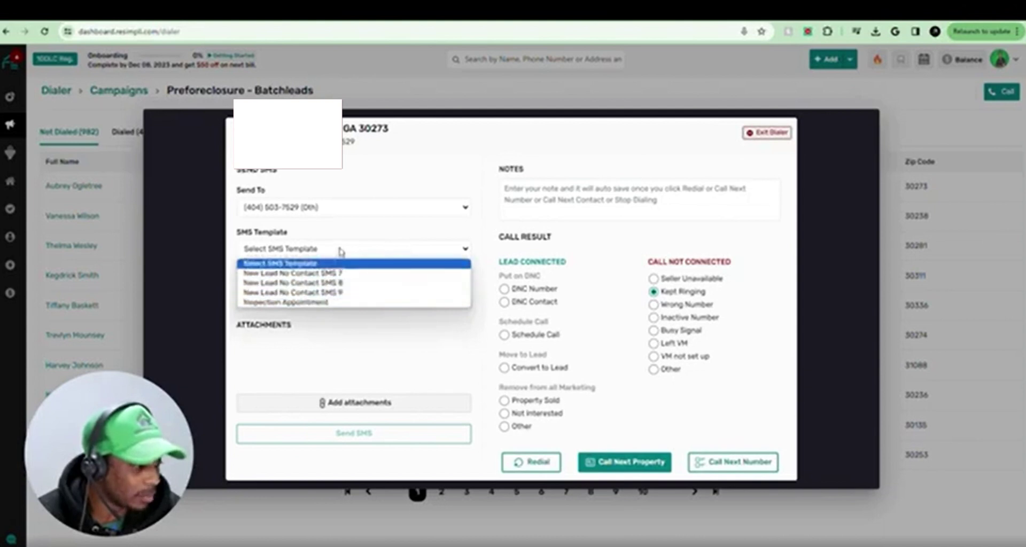
pyautogui.click(341, 264)
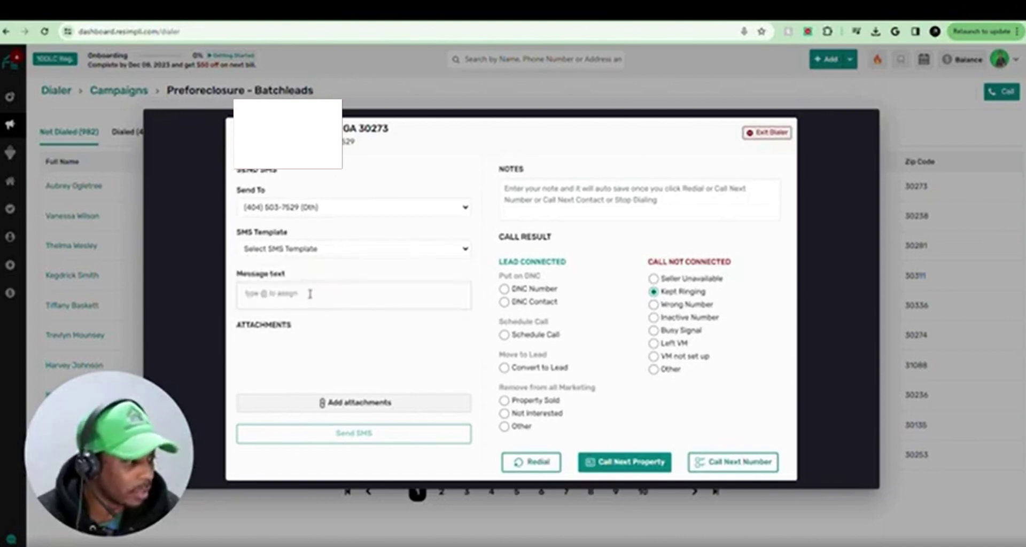
pyautogui.click(592, 200)
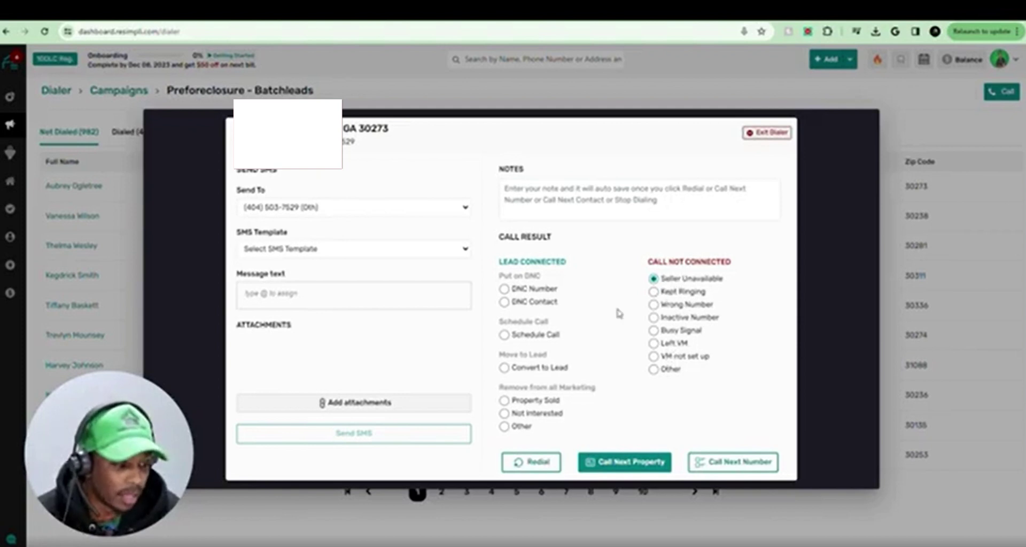
# Log the Rex call as Seller Unavailable and dial the next property in Jonesboro 30238
pyautogui.click(732, 461)
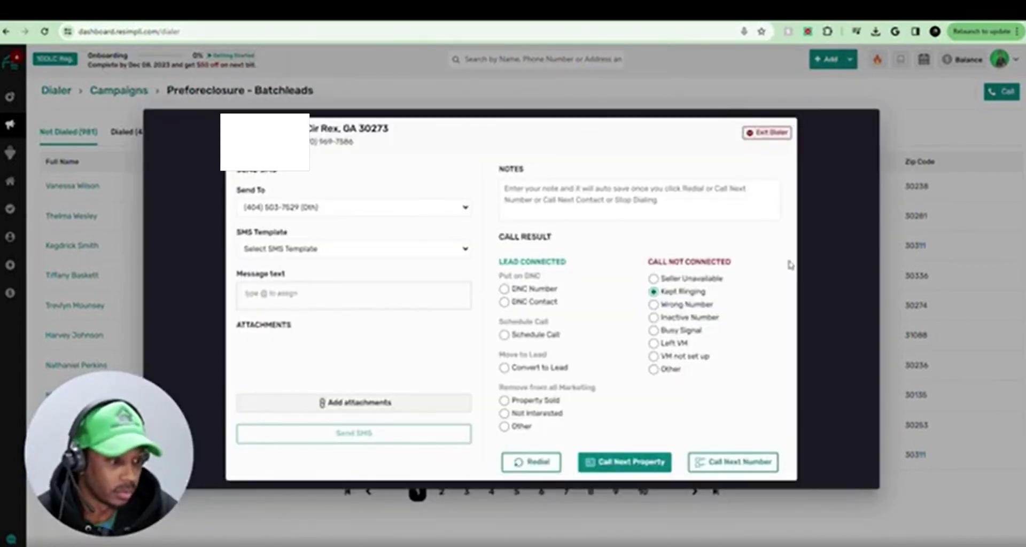
pyautogui.click(665, 280)
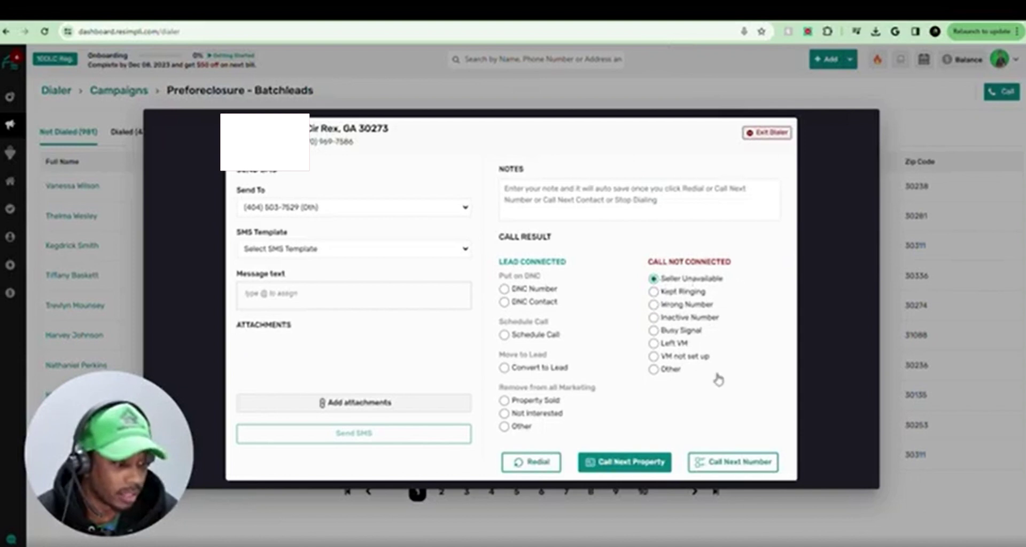
pyautogui.click(736, 462)
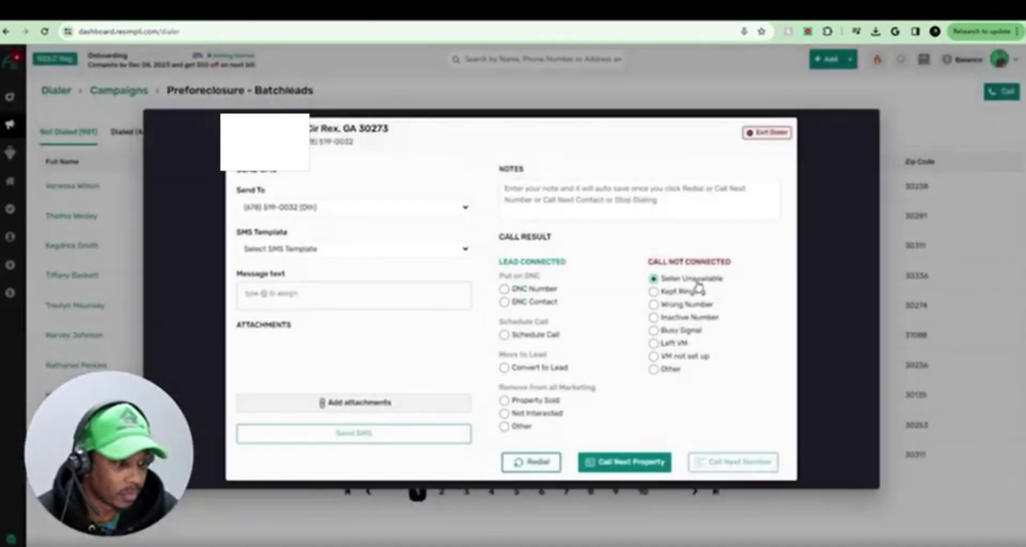
pyautogui.click(627, 463)
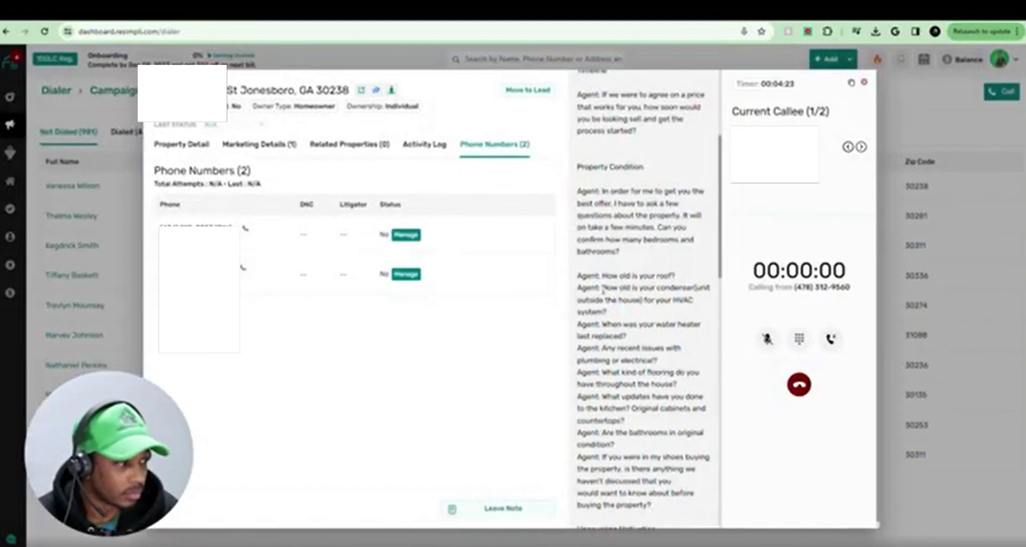
# Drop the voicemail on the first Jonesboro number, call the second, and log Seller Unavailable
pyautogui.click(207, 144)
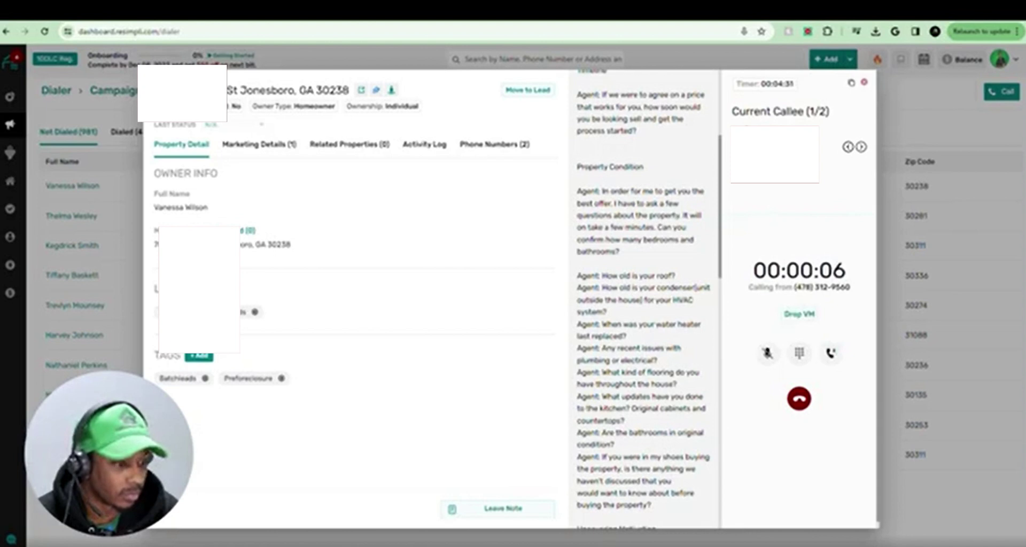
pyautogui.click(799, 314)
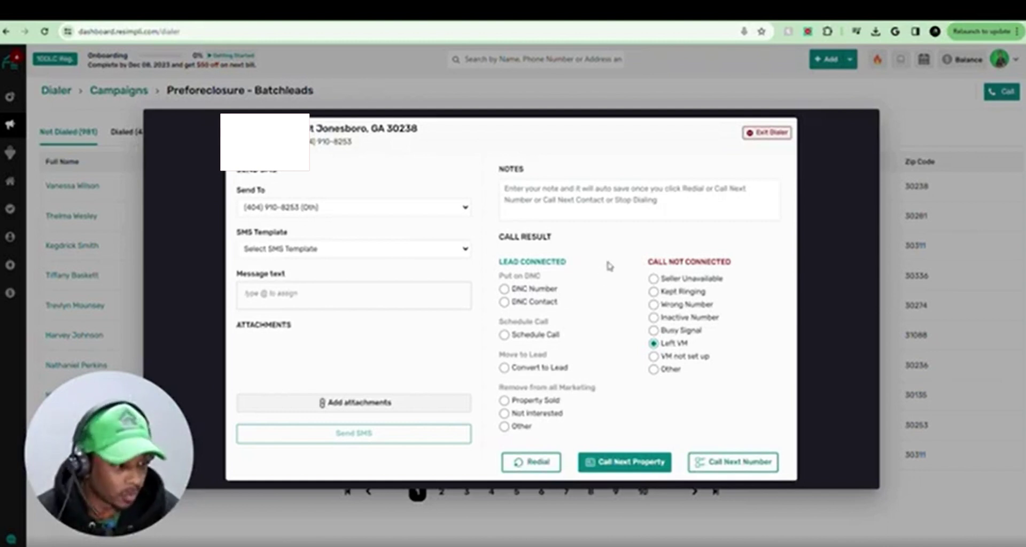
pyautogui.click(736, 463)
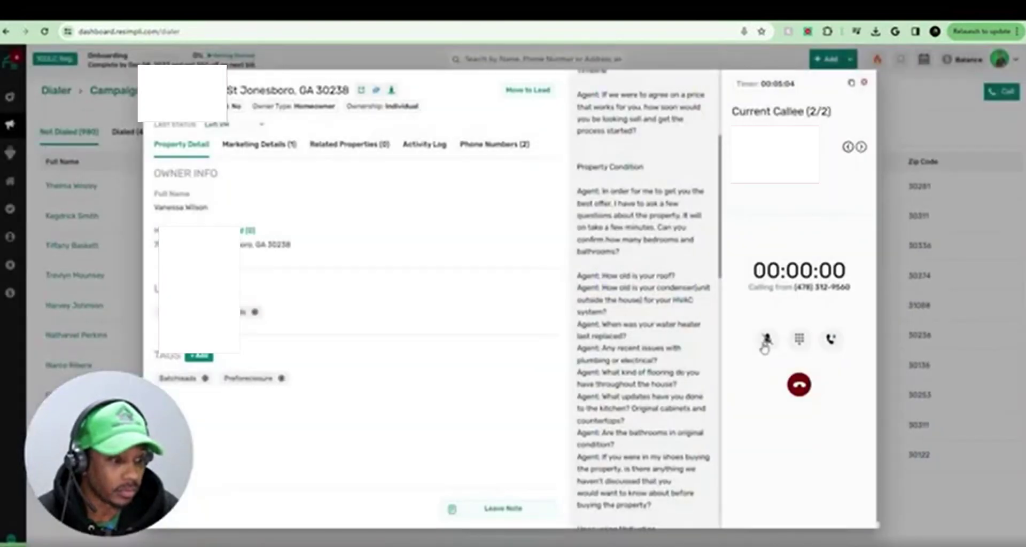
pyautogui.click(766, 345)
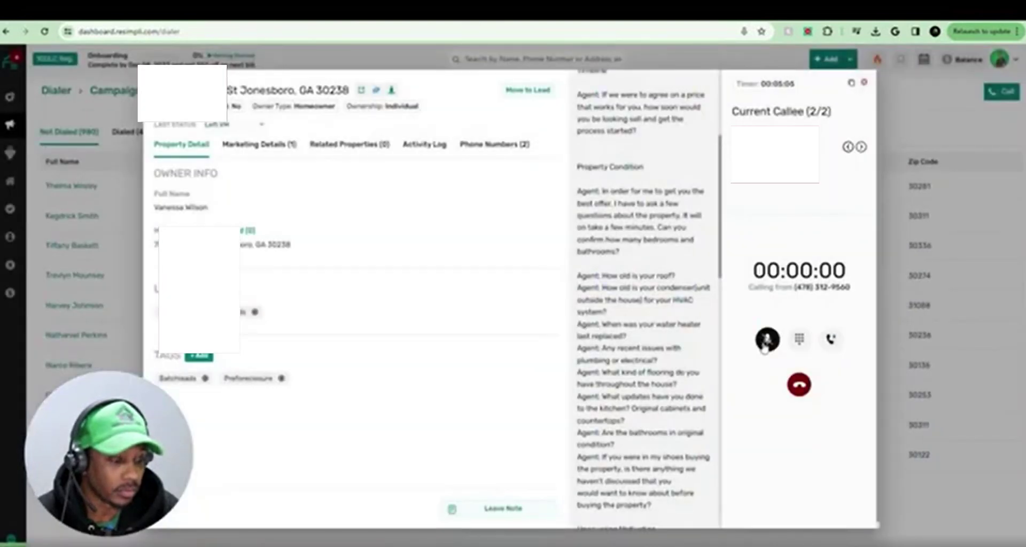
pyautogui.click(769, 343)
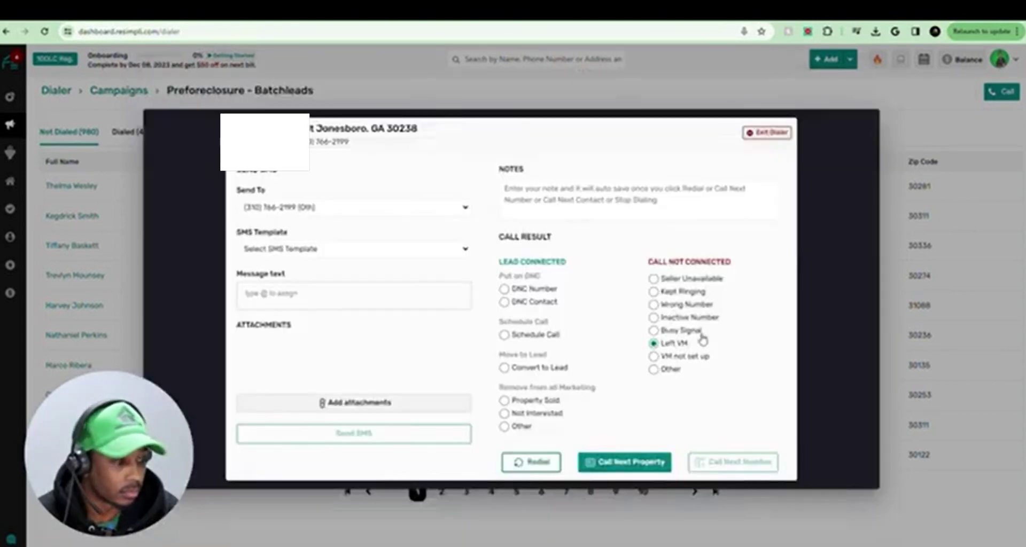
pyautogui.click(662, 281)
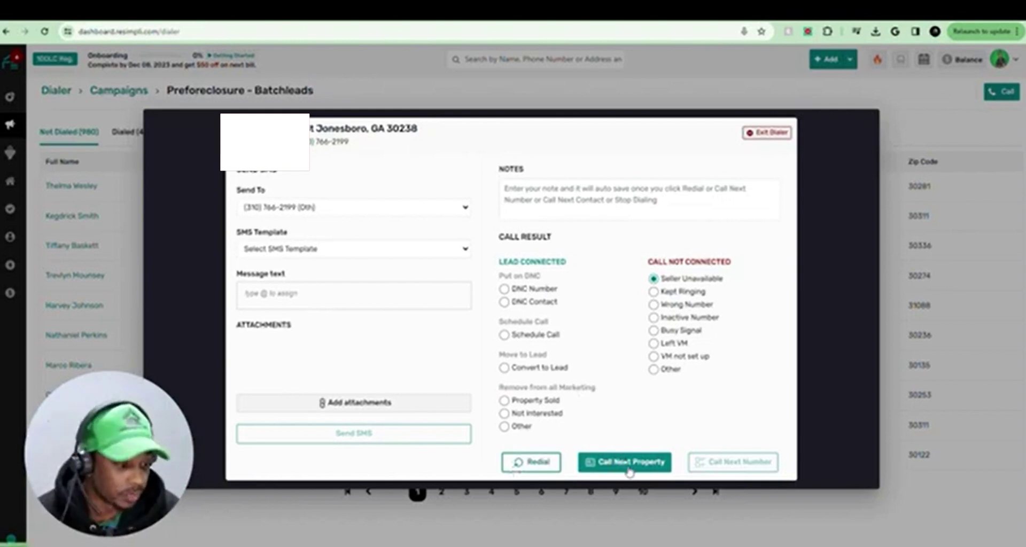
# Skip through the Atlanta properties, mark the 30336 number as DNC, and call Lithonia
pyautogui.click(629, 471)
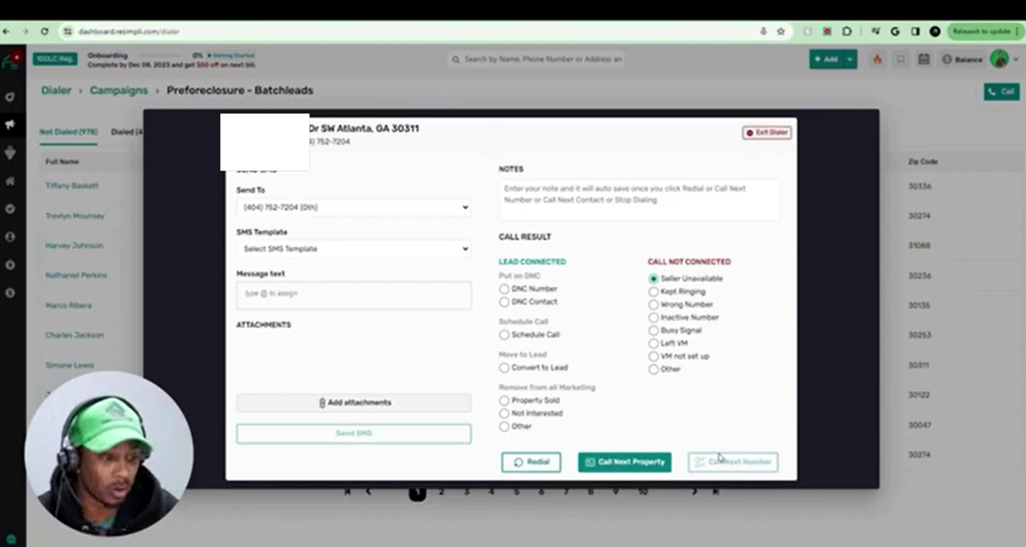
pyautogui.click(636, 463)
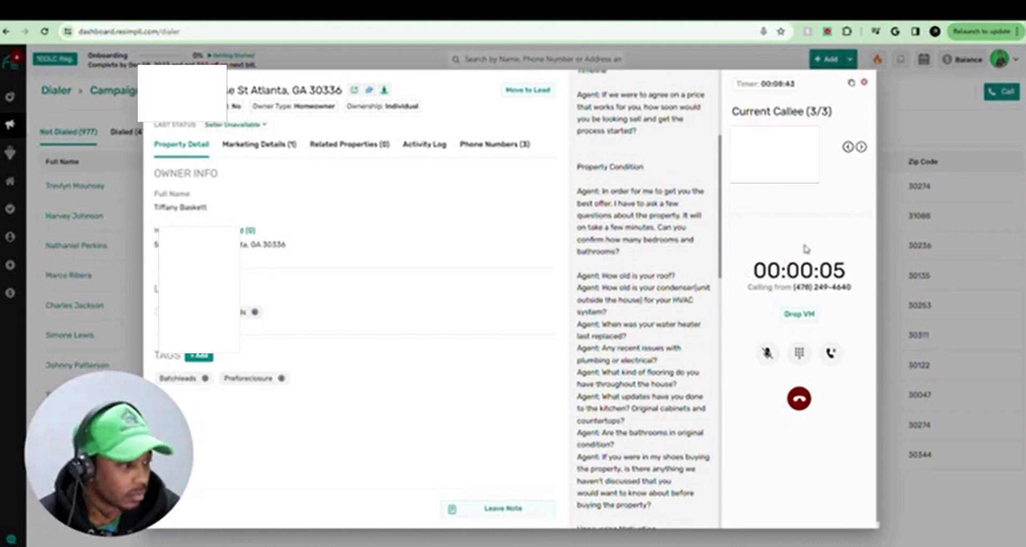
pyautogui.click(800, 400)
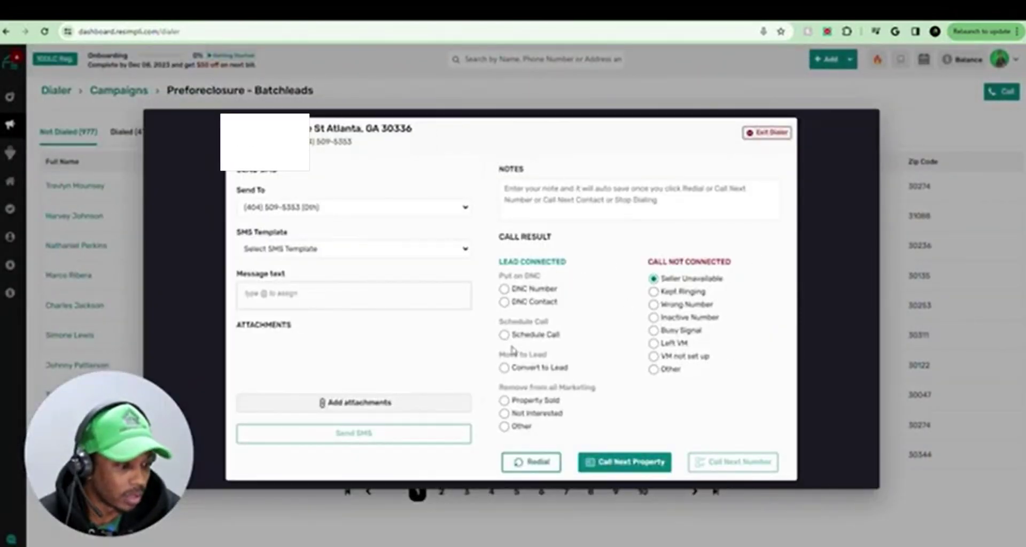
pyautogui.click(504, 289)
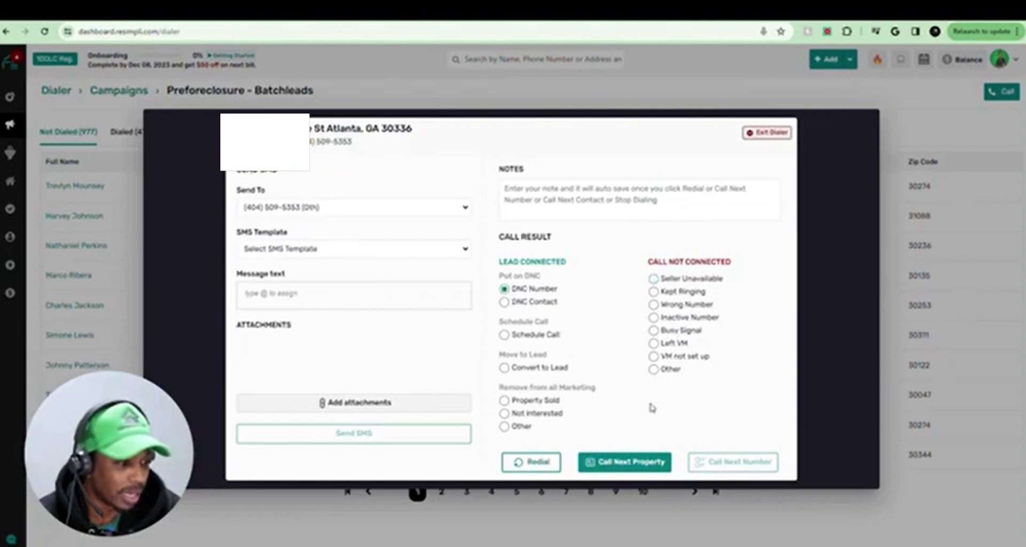
pyautogui.click(639, 463)
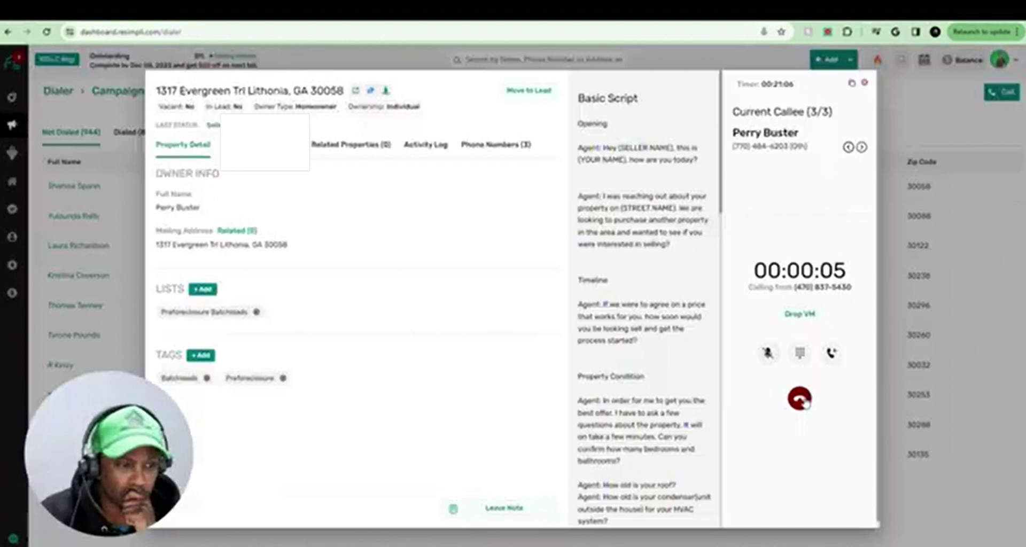
# End the Lithonia call, dial the next property in Jonesboro, GA 30238, and advance to its second number
pyautogui.click(800, 400)
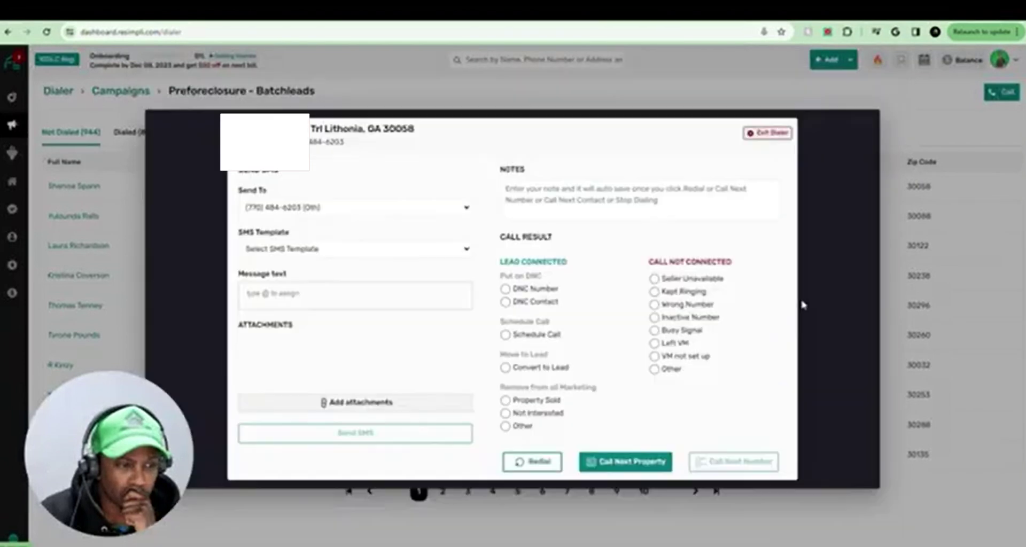
pyautogui.click(654, 462)
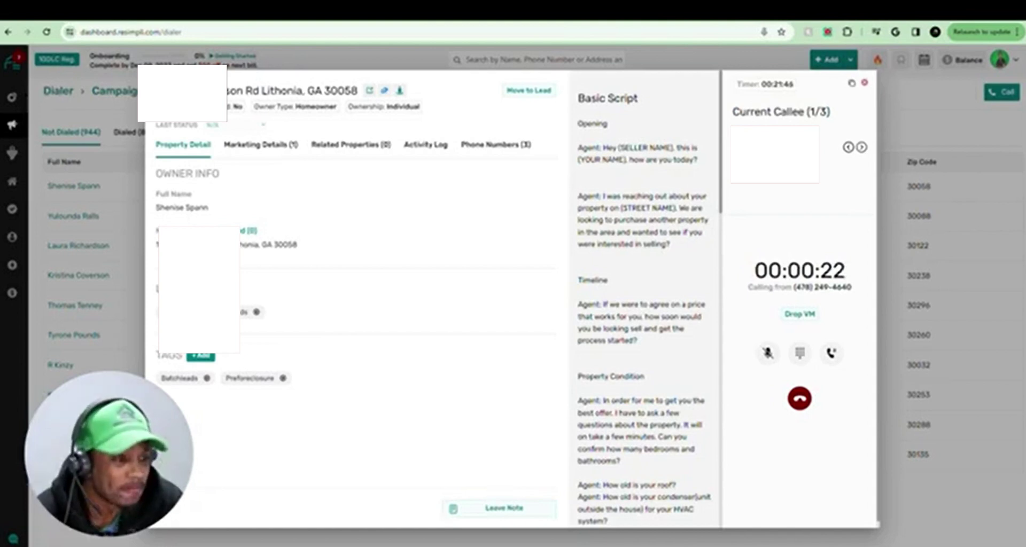
pyautogui.click(800, 400)
pyautogui.click(555, 283)
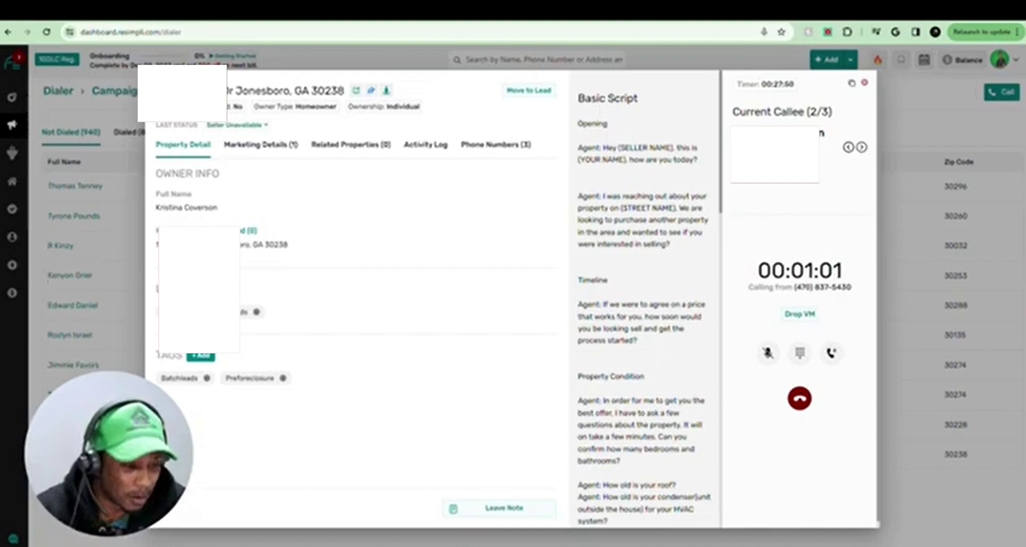
# Hang up on the Jonesboro owner and log Not Interested under Remove from all Marketing
pyautogui.click(800, 399)
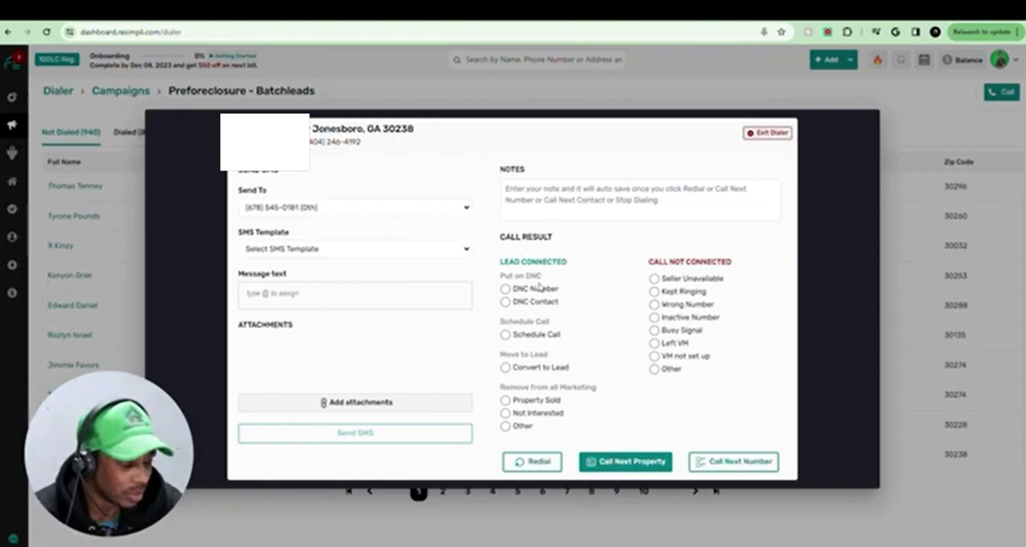
pyautogui.click(532, 417)
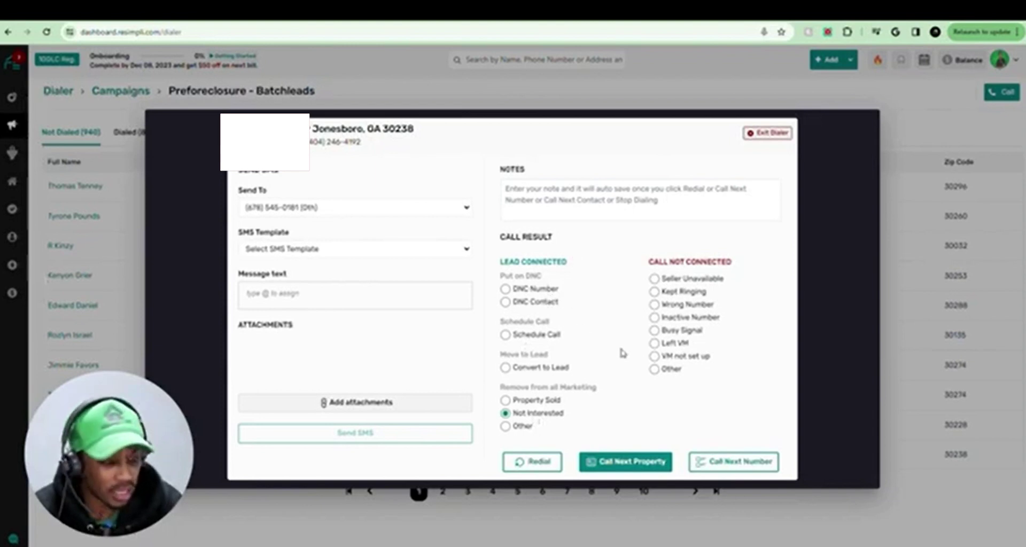